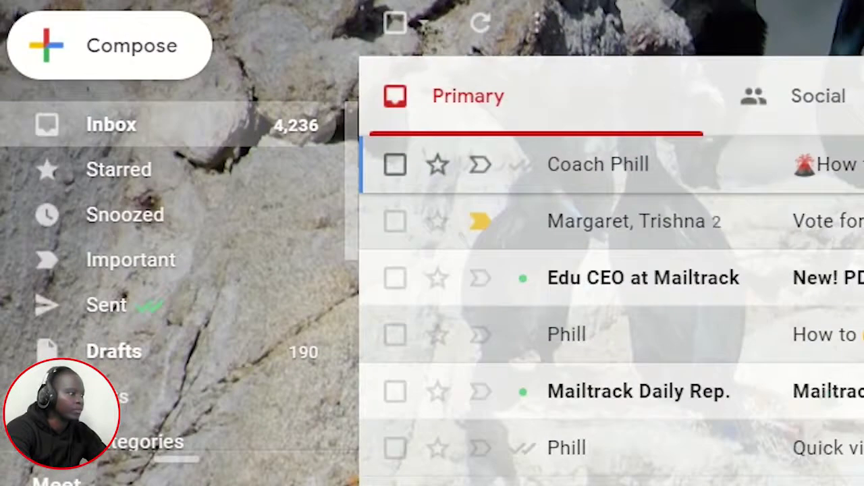
Step: Start a new message, review the From sender list unchanged, and expand the recipient fields
click(46, 46)
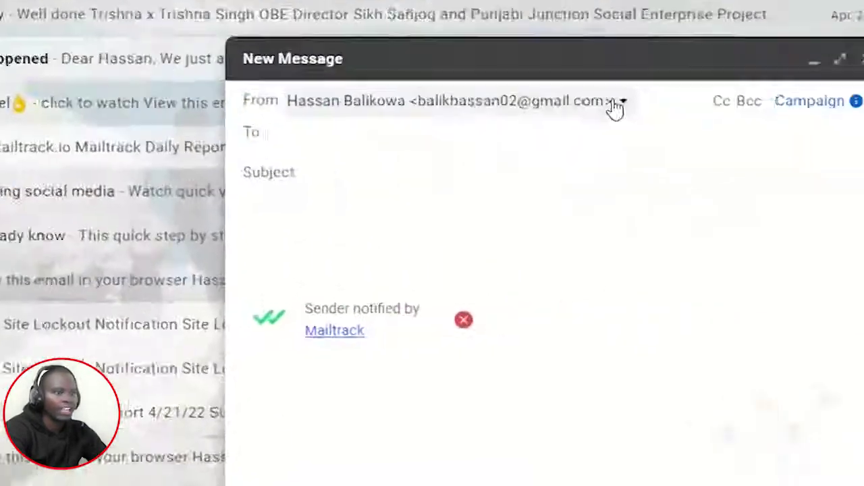
click(612, 106)
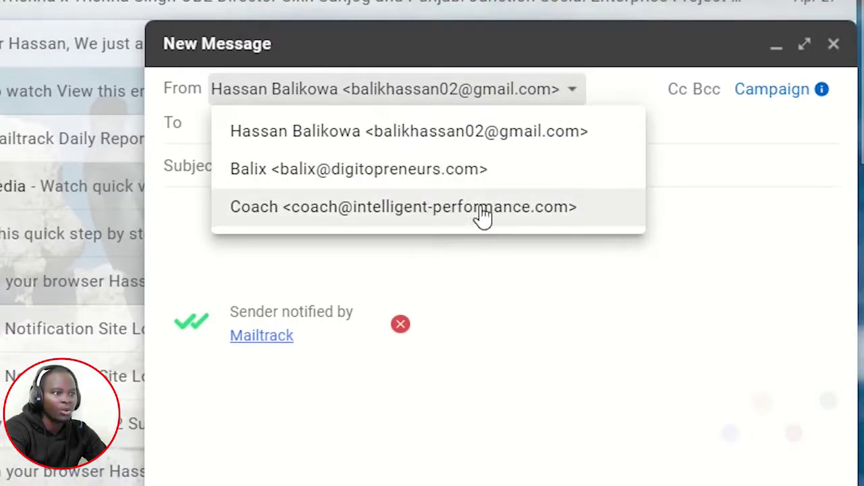
click(538, 306)
click(361, 101)
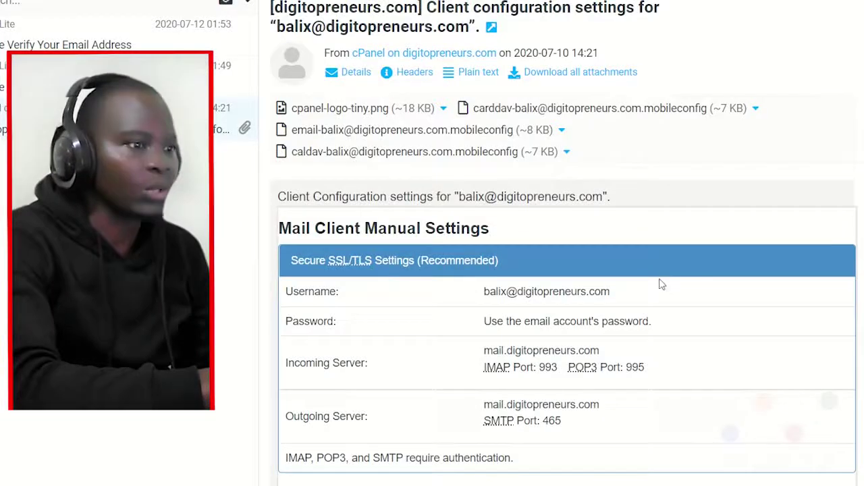
Step: Scroll through the Mail Client Manual Settings table showing IMAP 993, POP3 995 and SMTP 465
scroll(563, 243, down, 3)
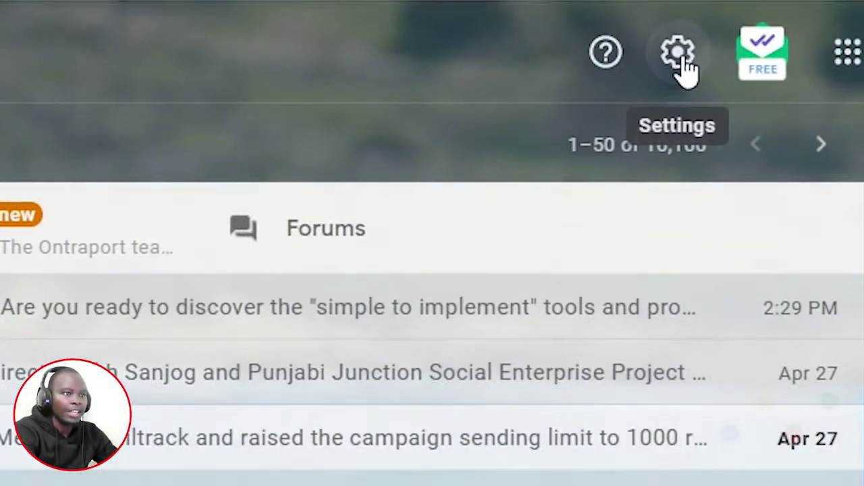
Step: Go to the Accounts and Import settings and choose 'Add another email address'
click(683, 63)
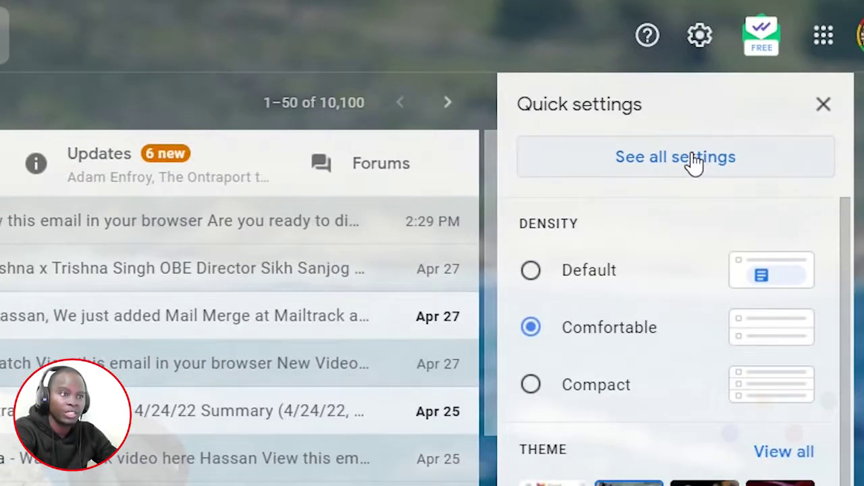
click(658, 160)
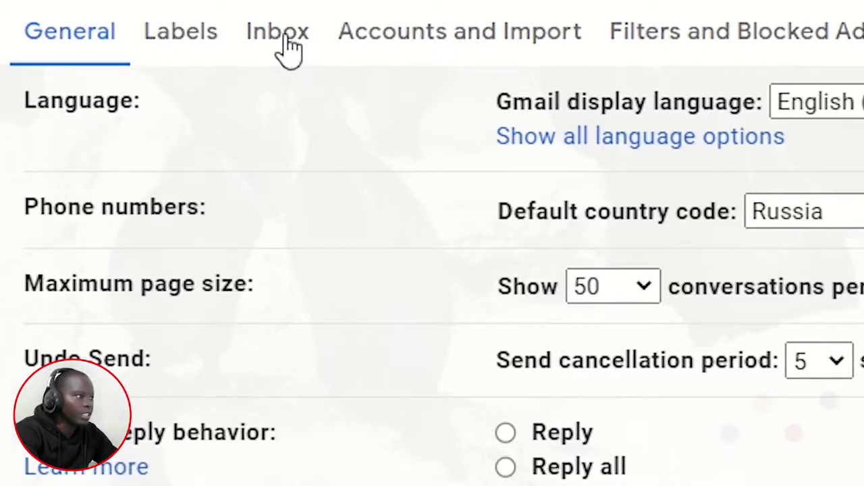
click(405, 37)
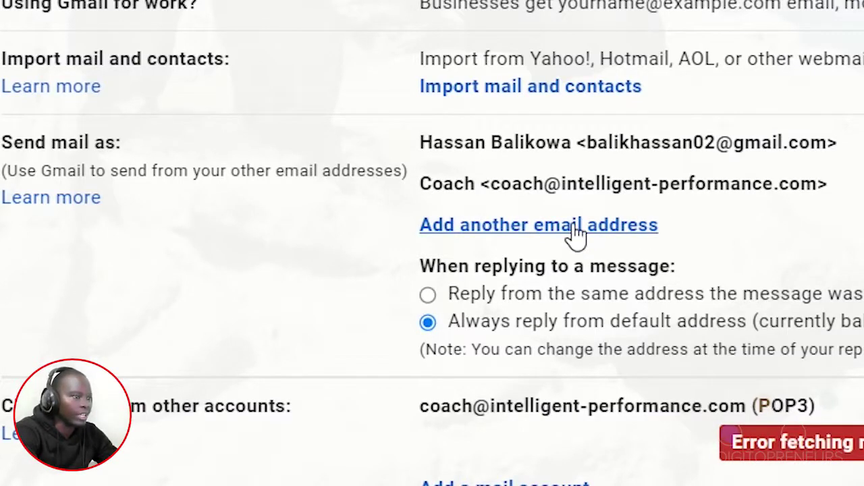
click(574, 227)
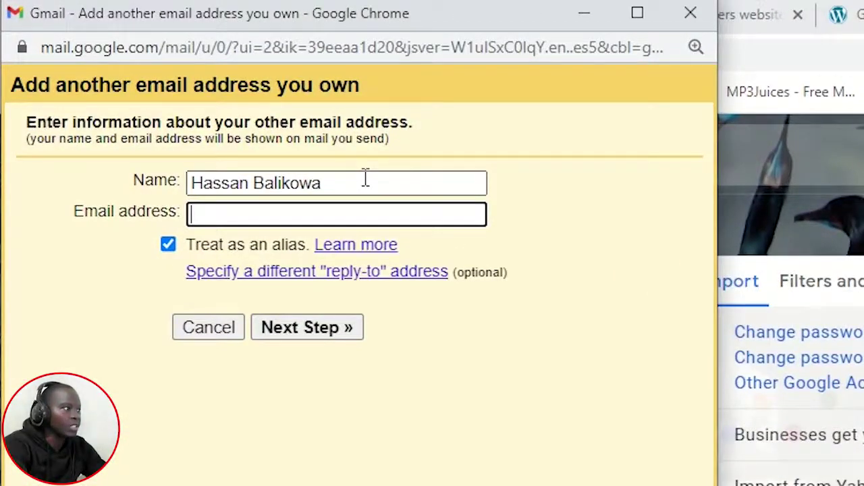
Step: Correct the sender's display name, enter the business domain email address, and continue to SMTP settings
click(325, 184)
drag(280, 184, 333, 185)
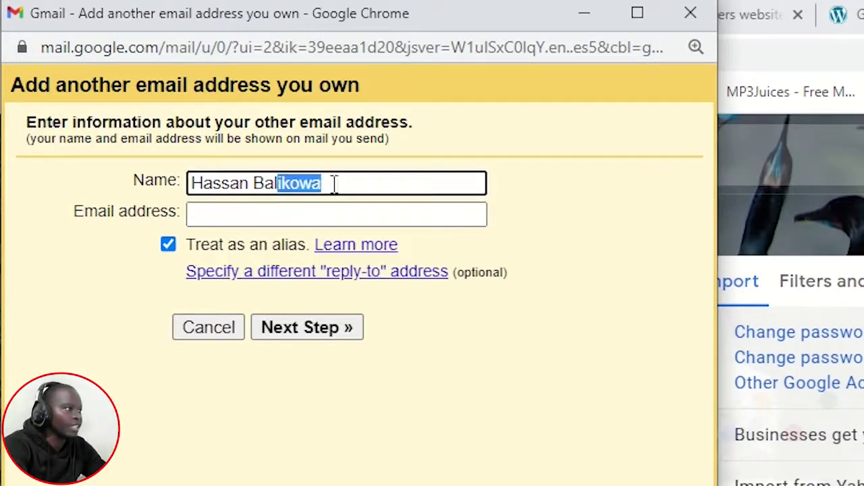
drag(273, 183, 338, 182)
text(lix)
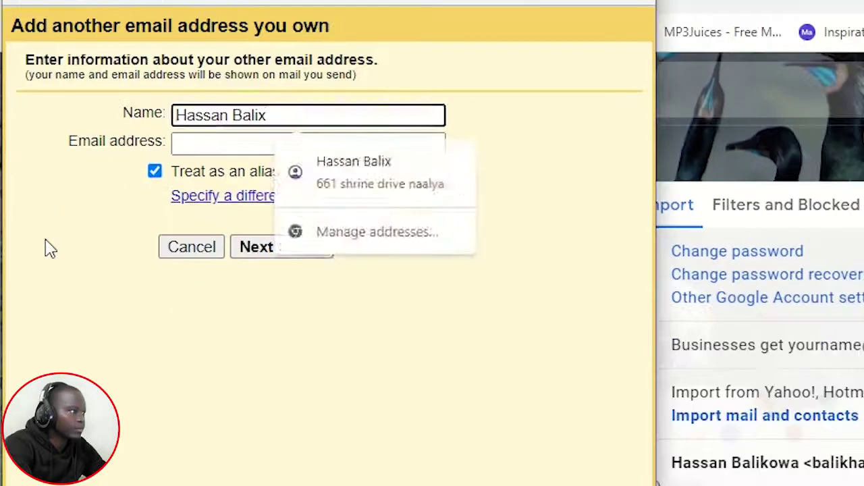
click(247, 215)
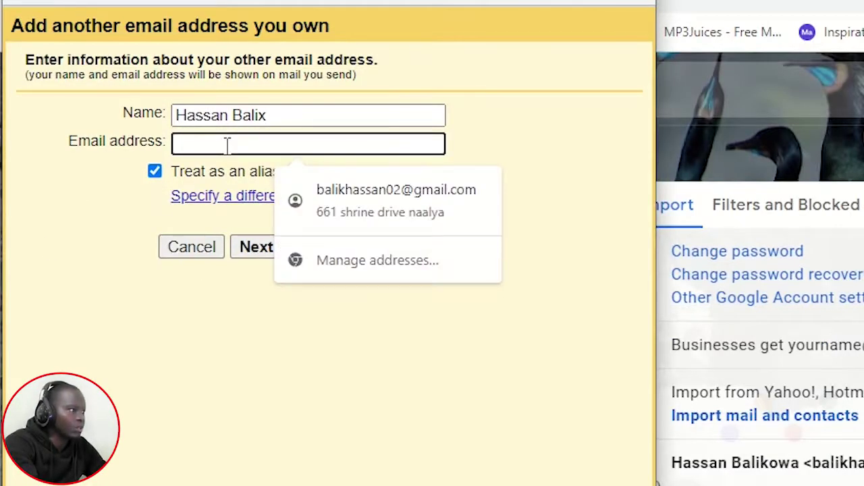
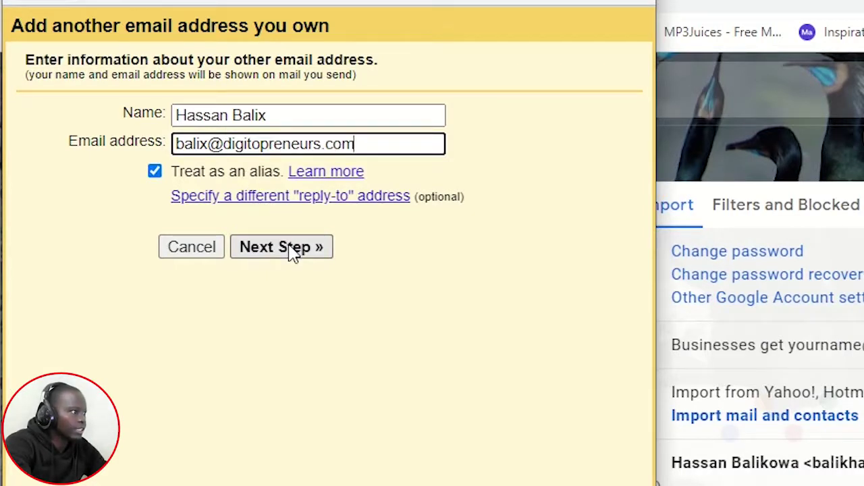
click(292, 252)
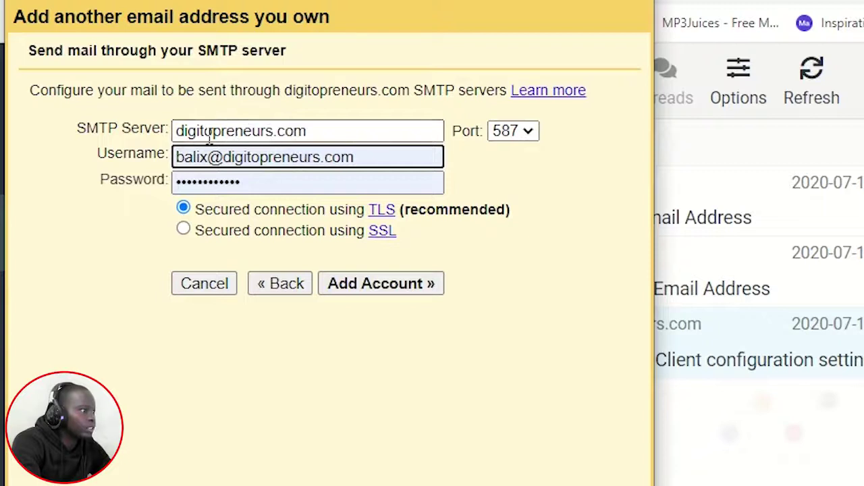
Step: Change the SMTP server to mail.digitopreneurs.com and the port to 465, keeping SSL
click(176, 133)
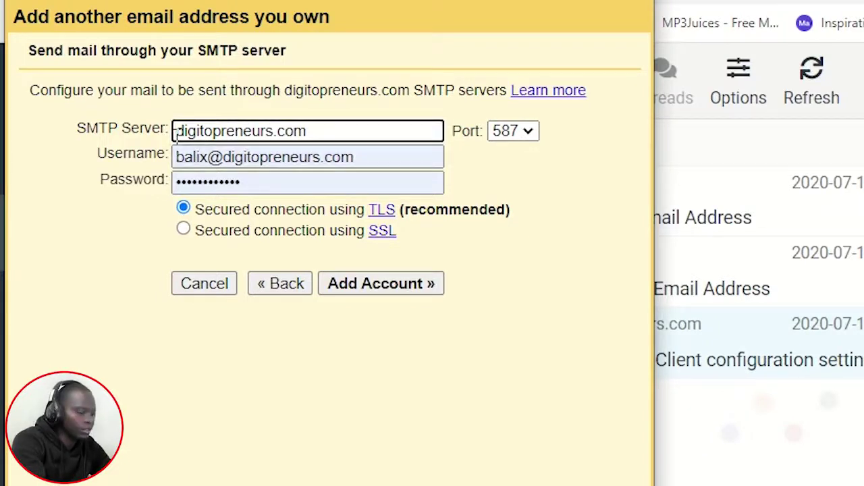
text(mail.)
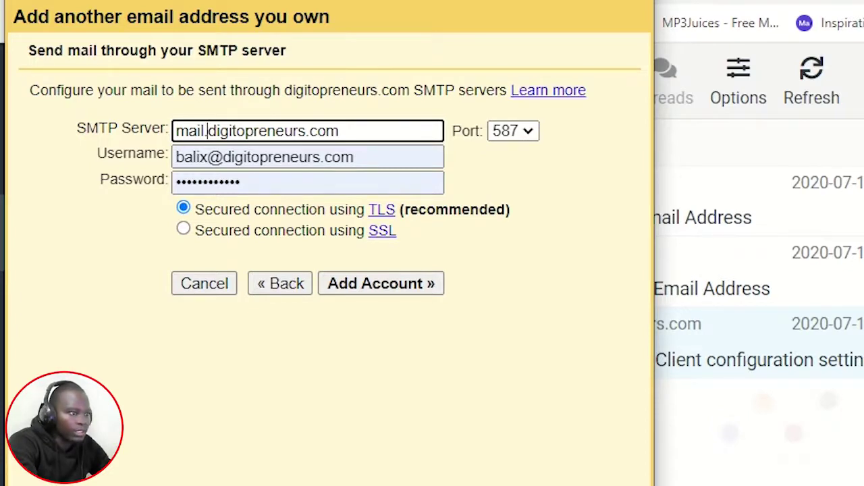
click(534, 130)
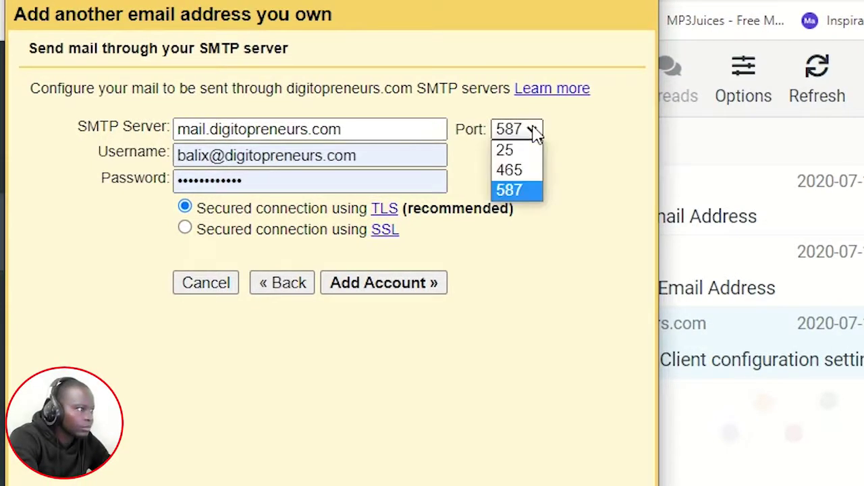
click(532, 171)
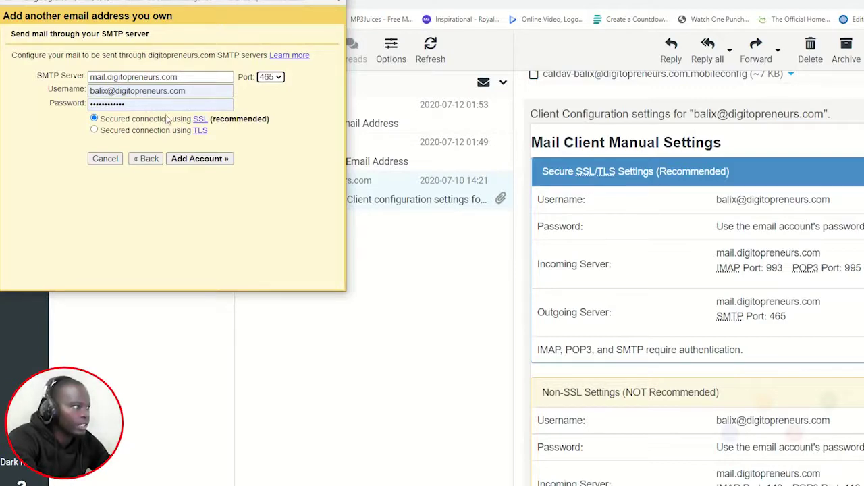
Step: Add the account, confirm it through the Gmail Confirmation email link, and return to Gmail
click(200, 160)
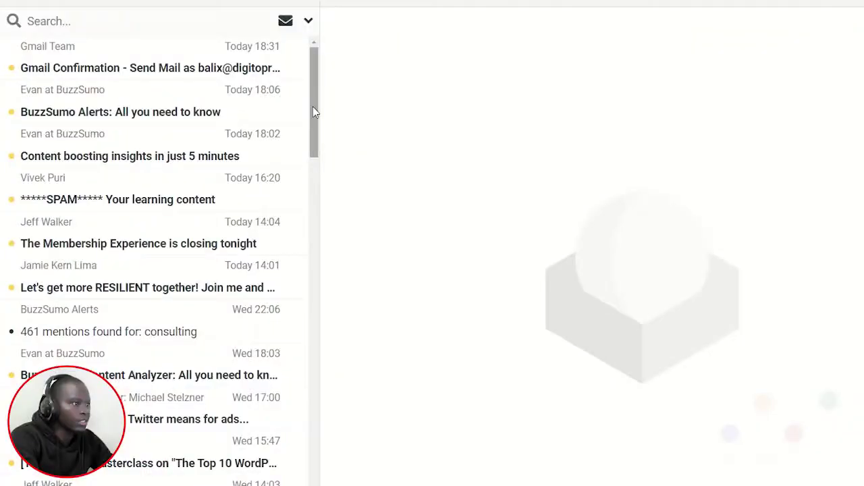
click(149, 68)
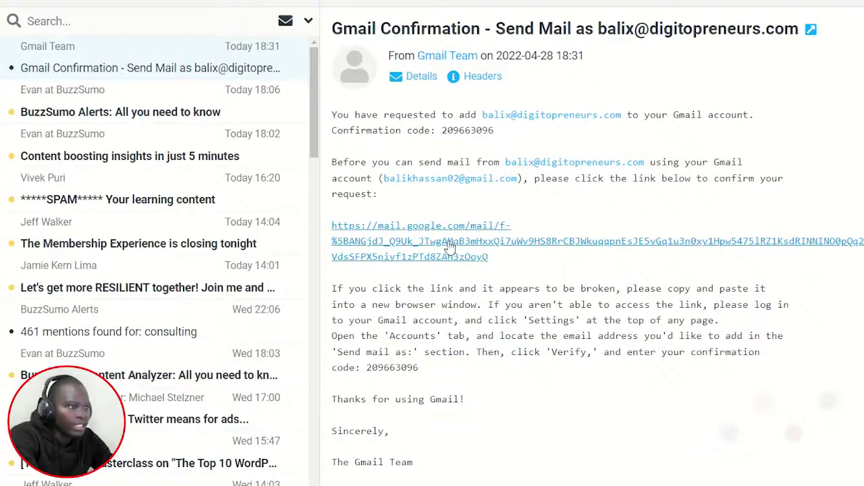
click(424, 247)
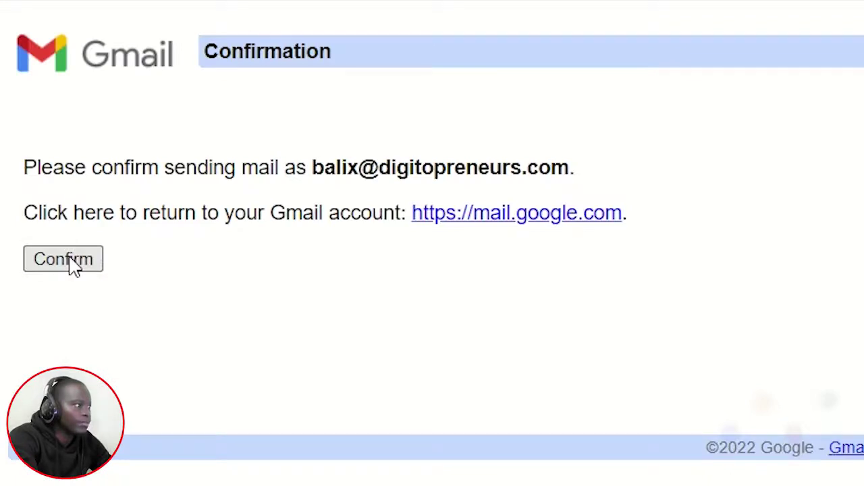
click(64, 259)
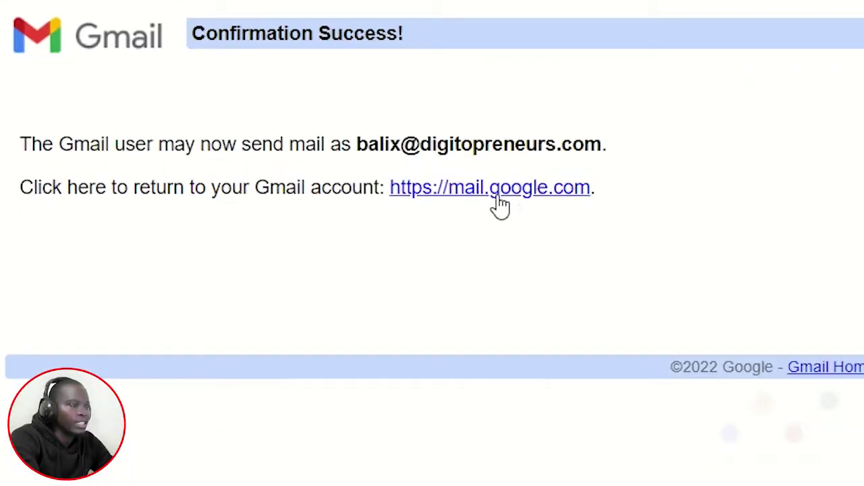
click(479, 200)
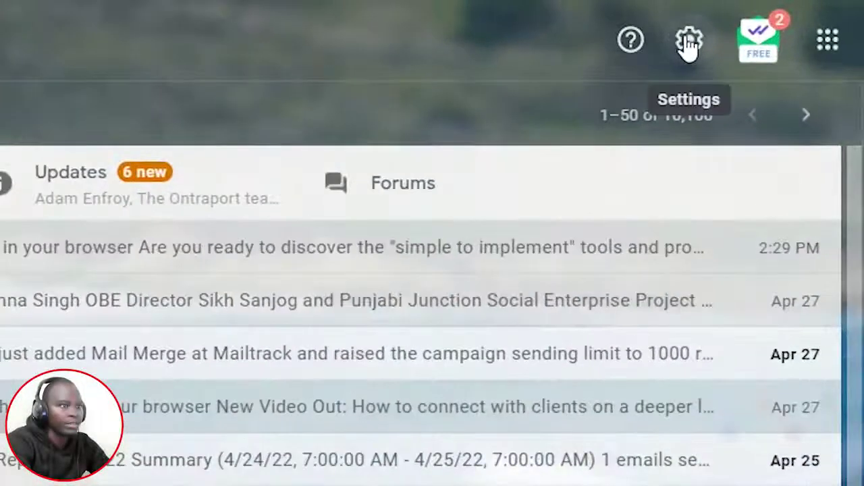
Step: Open the Accounts and Import settings and scroll to 'Check mail from other accounts'
click(734, 34)
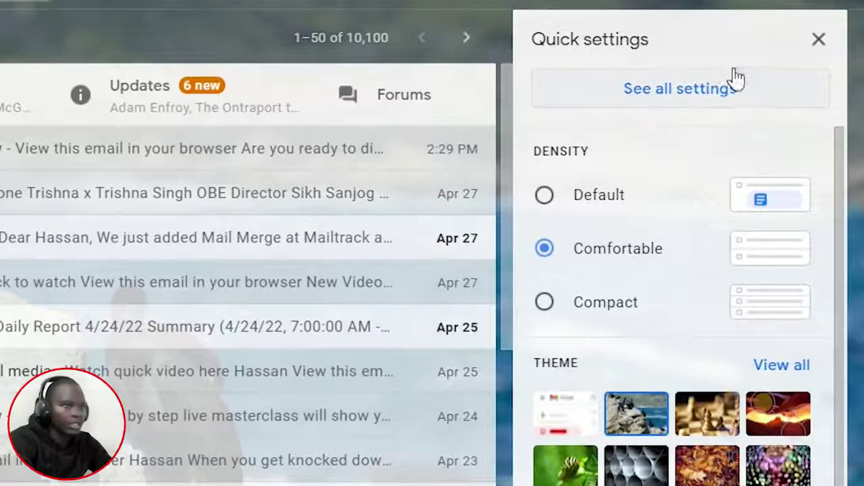
click(703, 94)
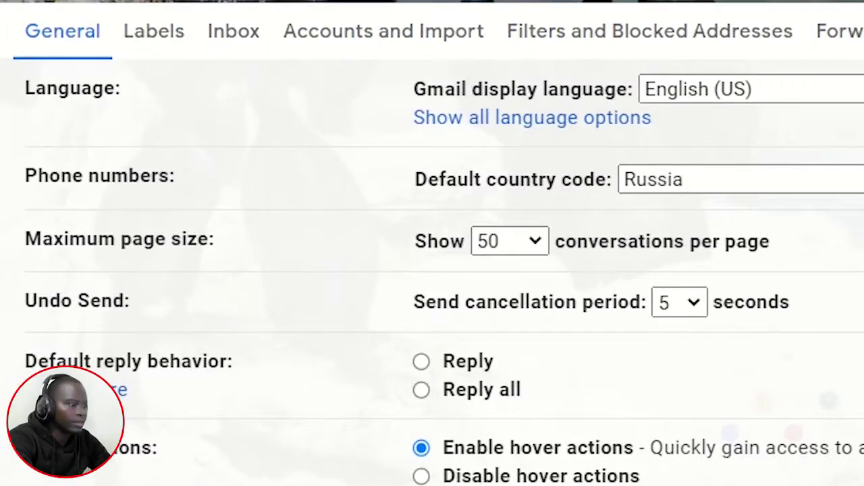
click(384, 31)
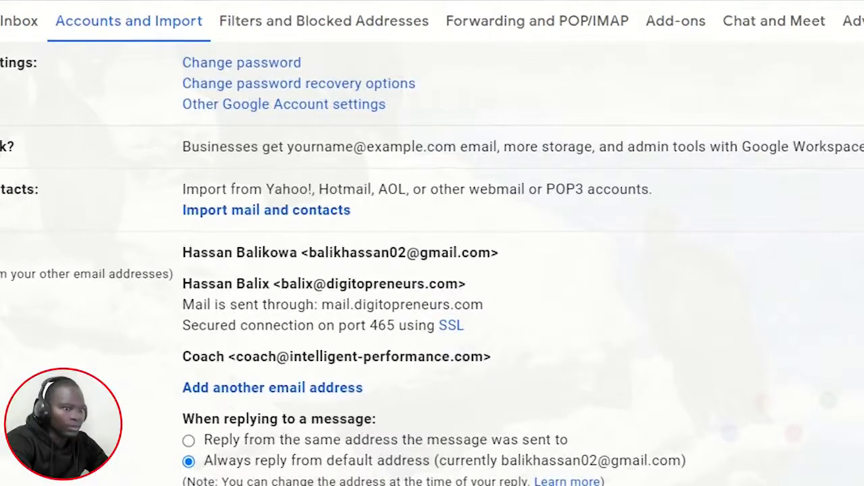
scroll(342, 334, down, 3)
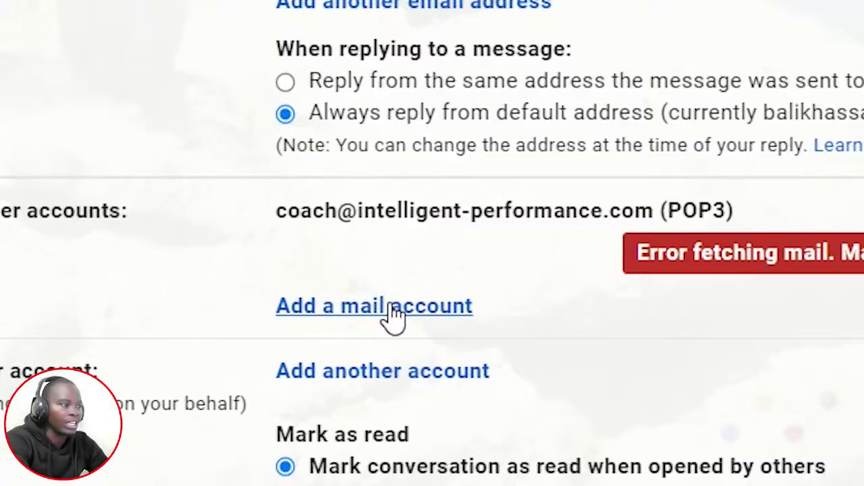
Step: Begin 'Add a mail account' with the domain address and continue to the POP3 import option
click(391, 309)
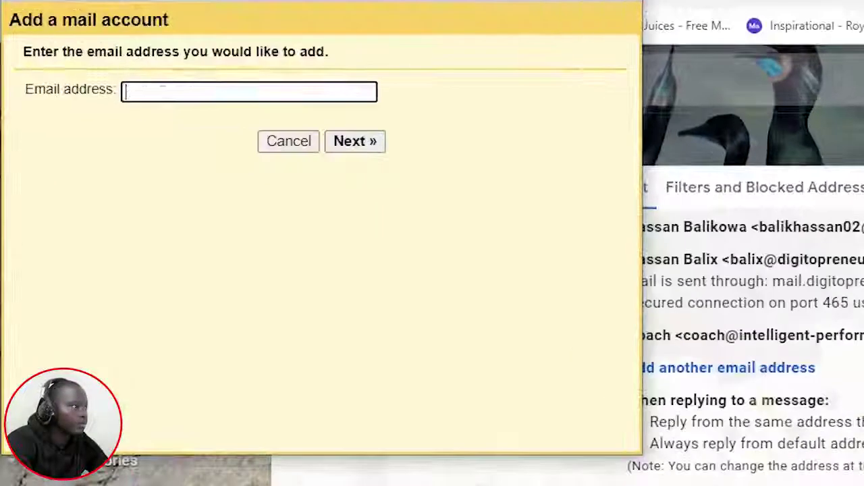
click(78, 81)
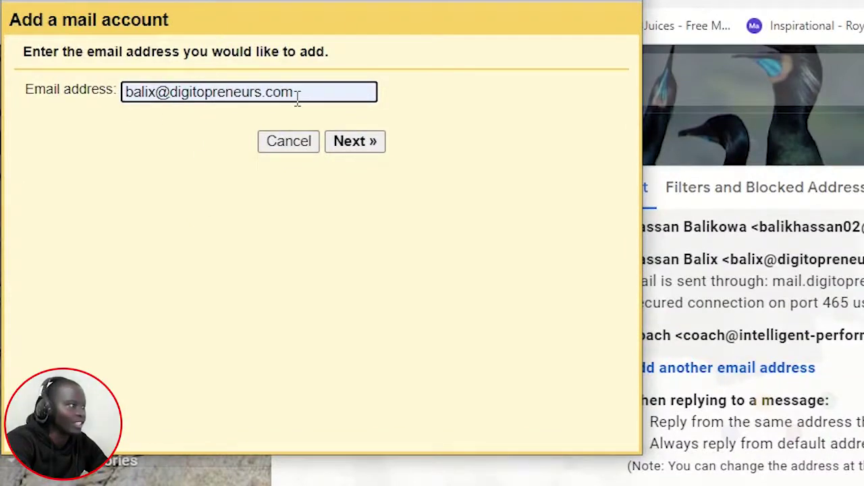
click(356, 149)
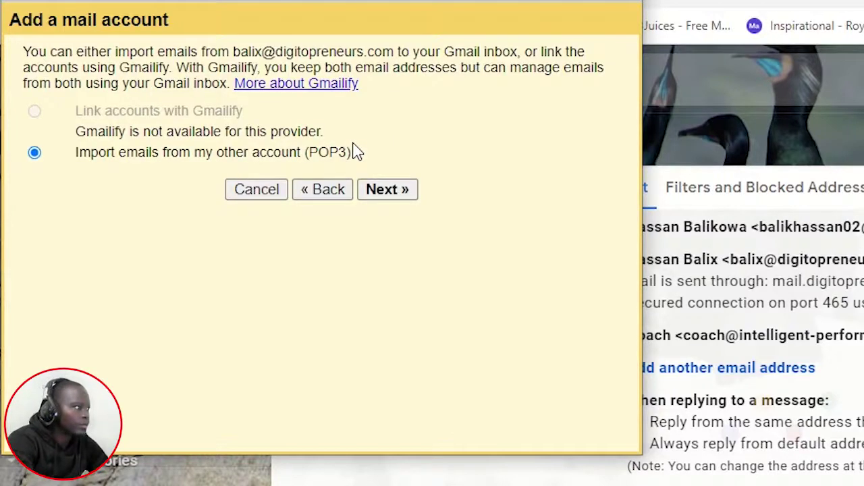
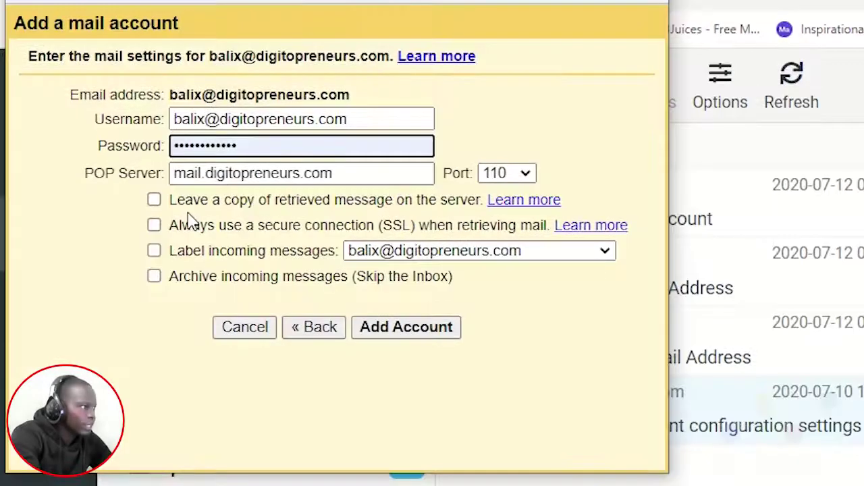
Step: Keep retrieved messages on the server, fetch over SSL, and set the POP port to 995
click(155, 205)
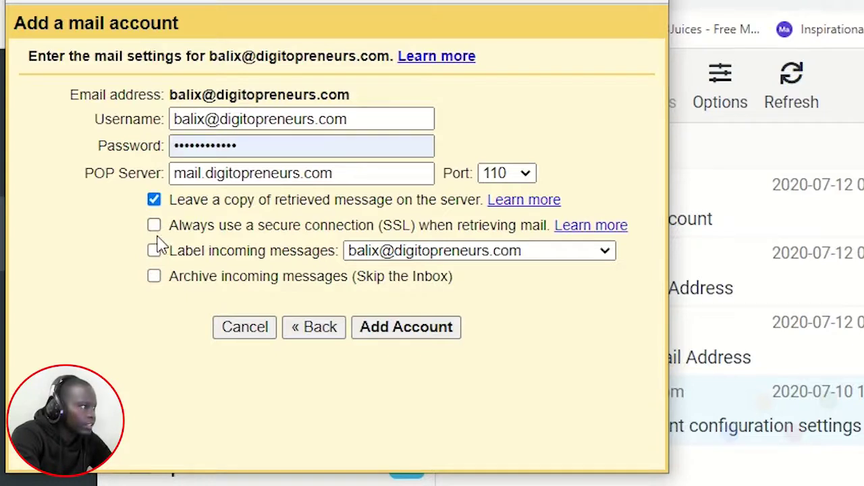
click(155, 227)
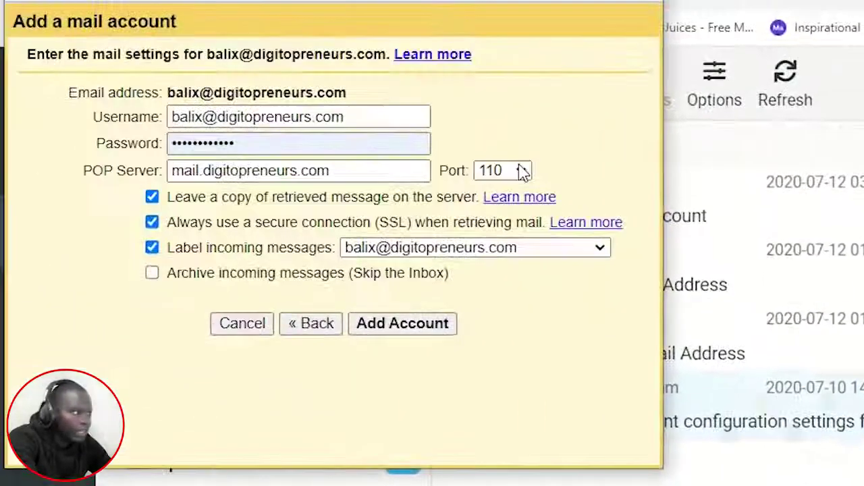
click(524, 171)
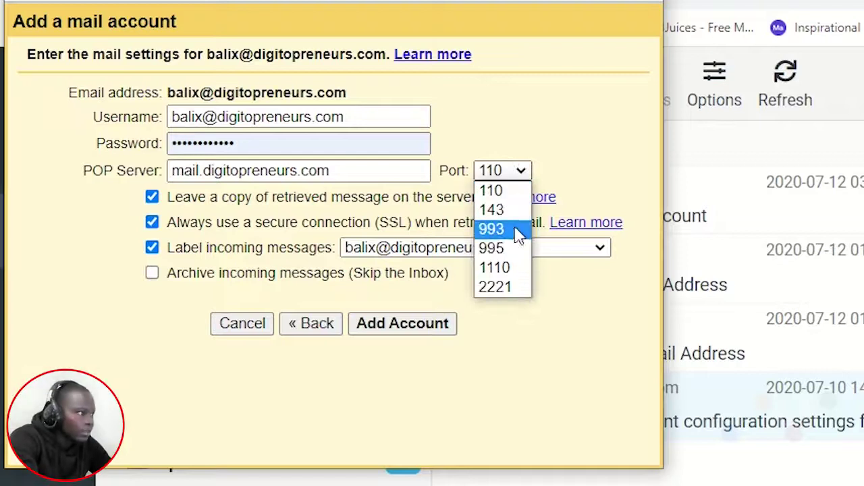
click(518, 248)
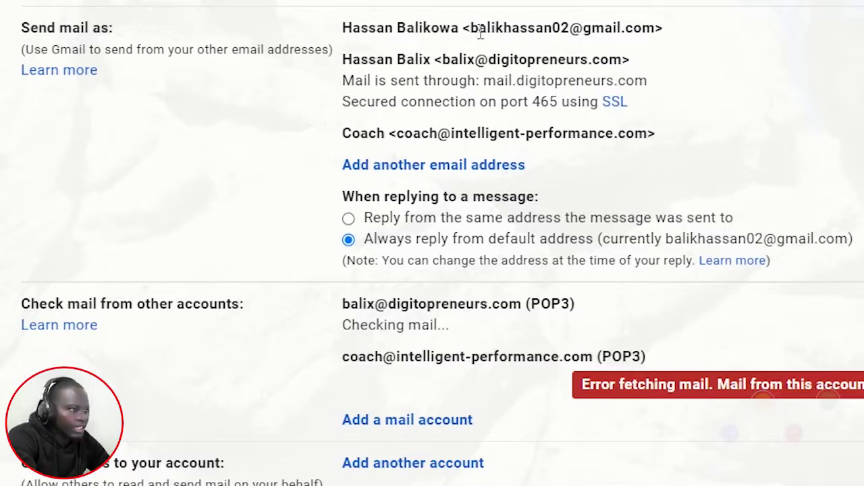
Step: Review the Send mail as entries, highlighting the default Gmail and custom-domain sender addresses
drag(588, 33, 659, 31)
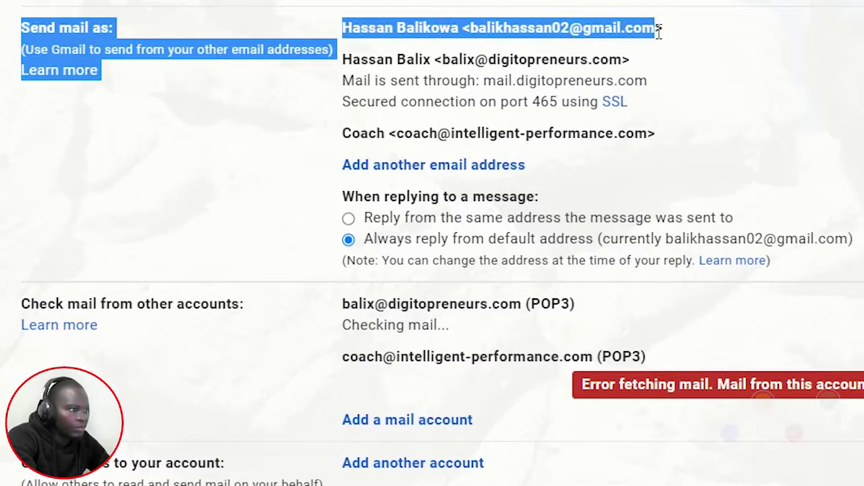
click(734, 41)
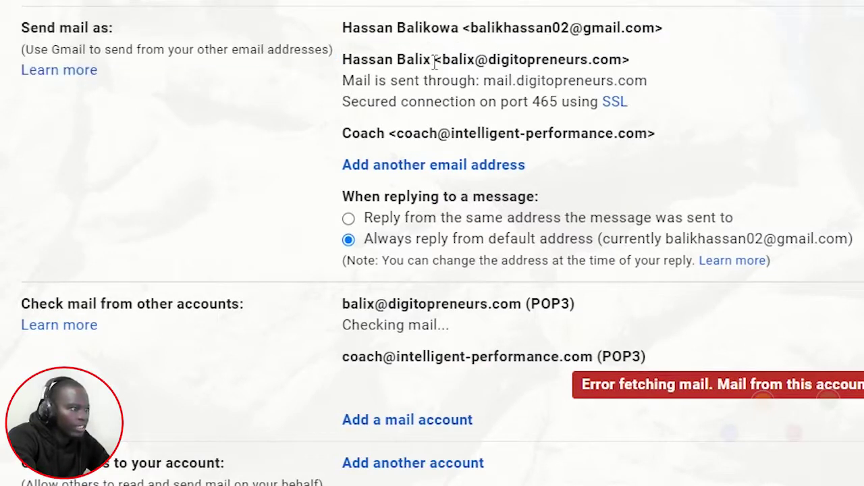
drag(441, 62, 563, 64)
drag(636, 62, 637, 72)
click(759, 105)
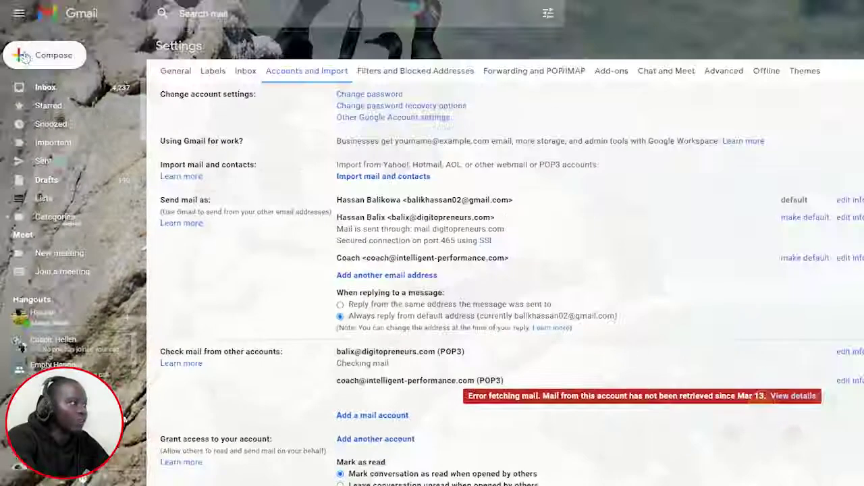
Step: Compose a new message with the custom-domain address selected as the From sender
click(24, 56)
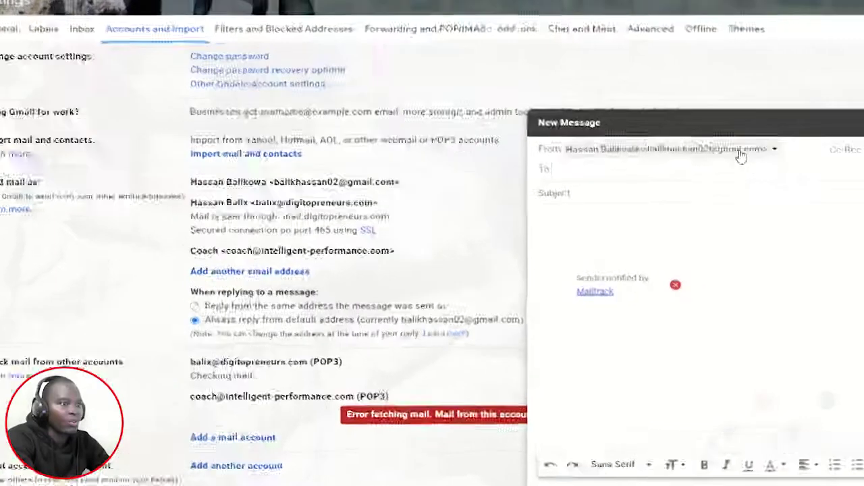
click(800, 173)
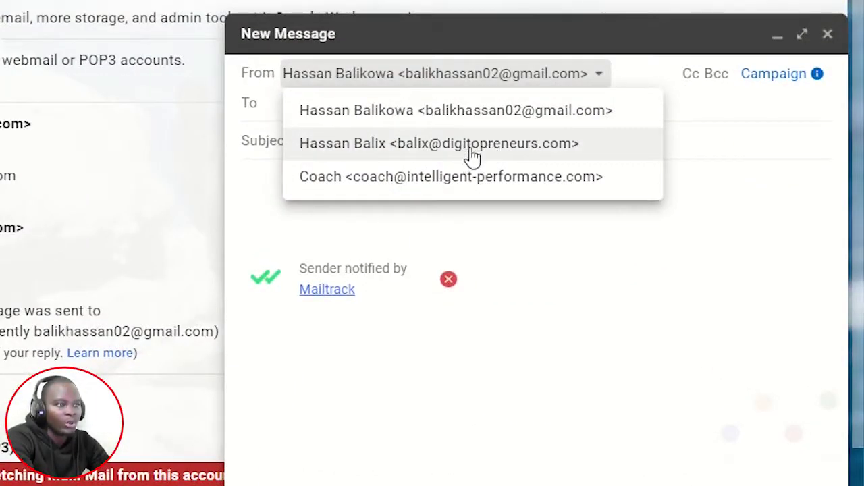
click(506, 250)
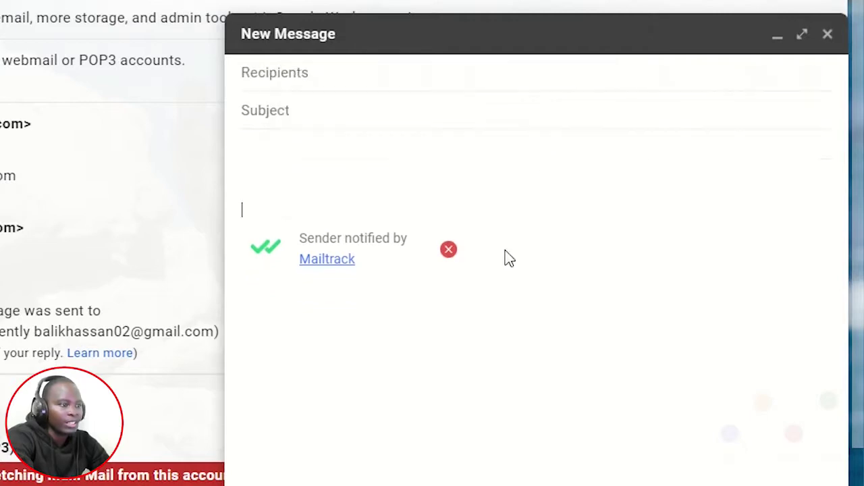